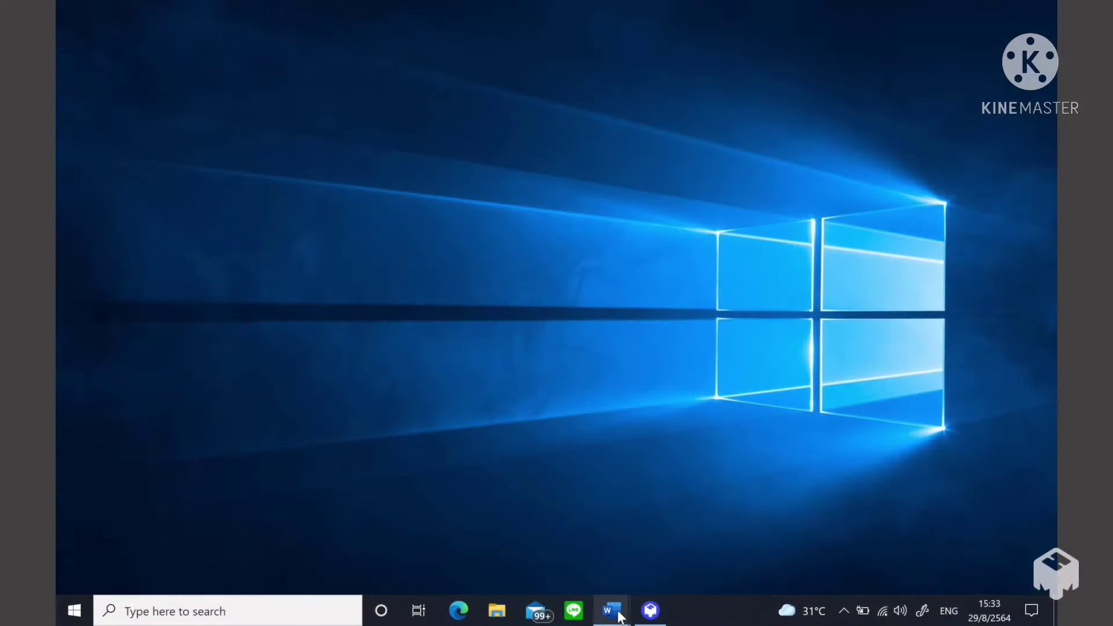
# Switch to the open Rejected Take-Off document from the Word taskbar previews.
pyautogui.click(612, 611)
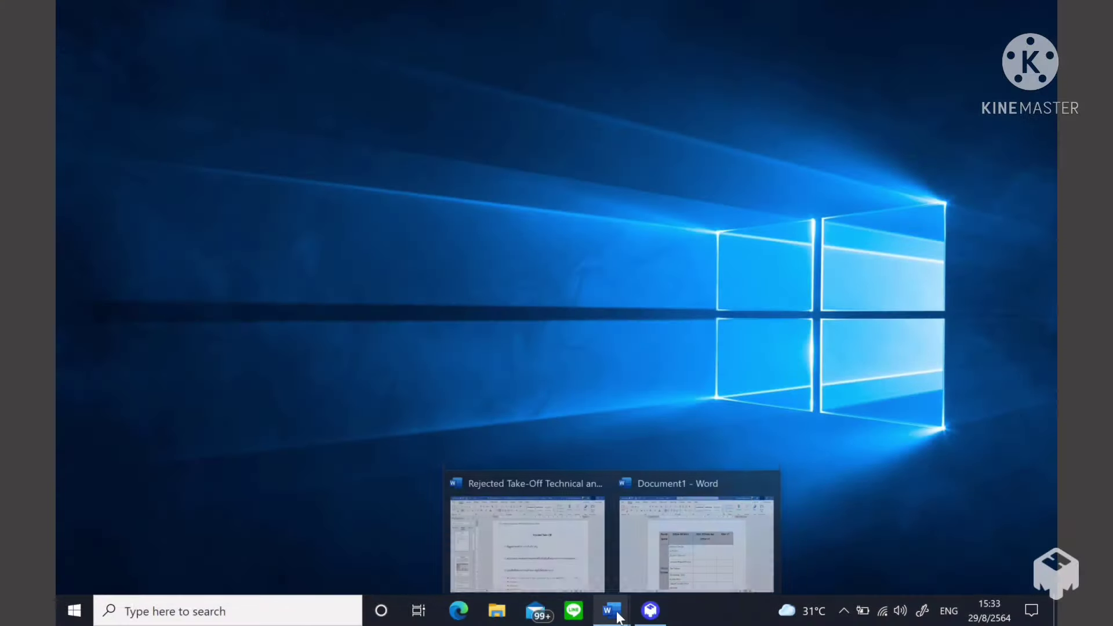
pyautogui.click(539, 565)
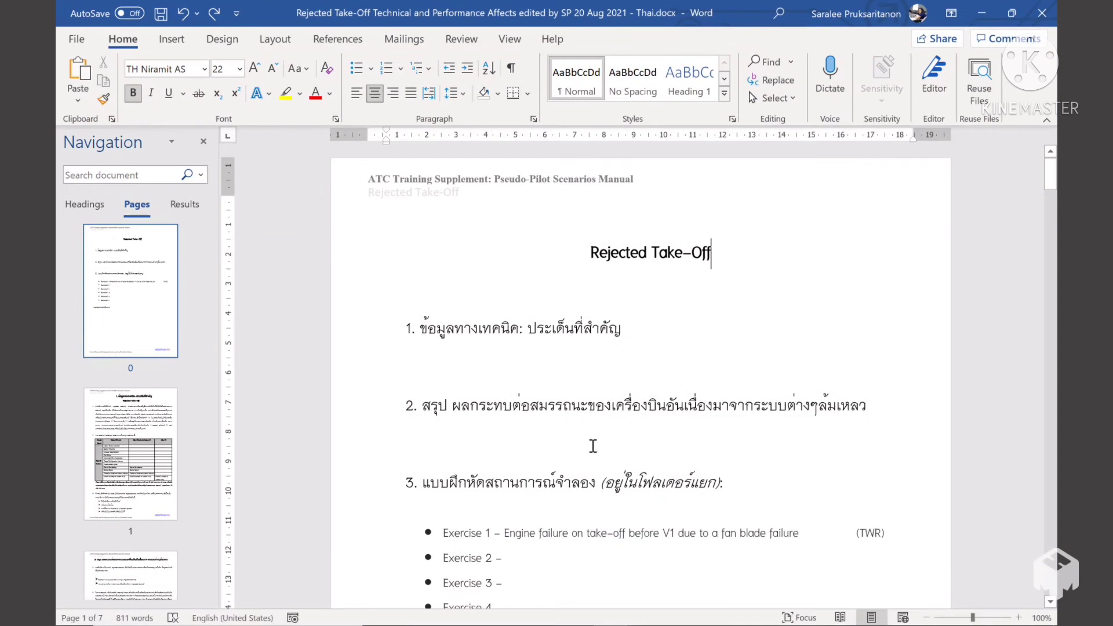
# Go to blank page 4 and place the insertion point at its top.
pyautogui.click(576, 244)
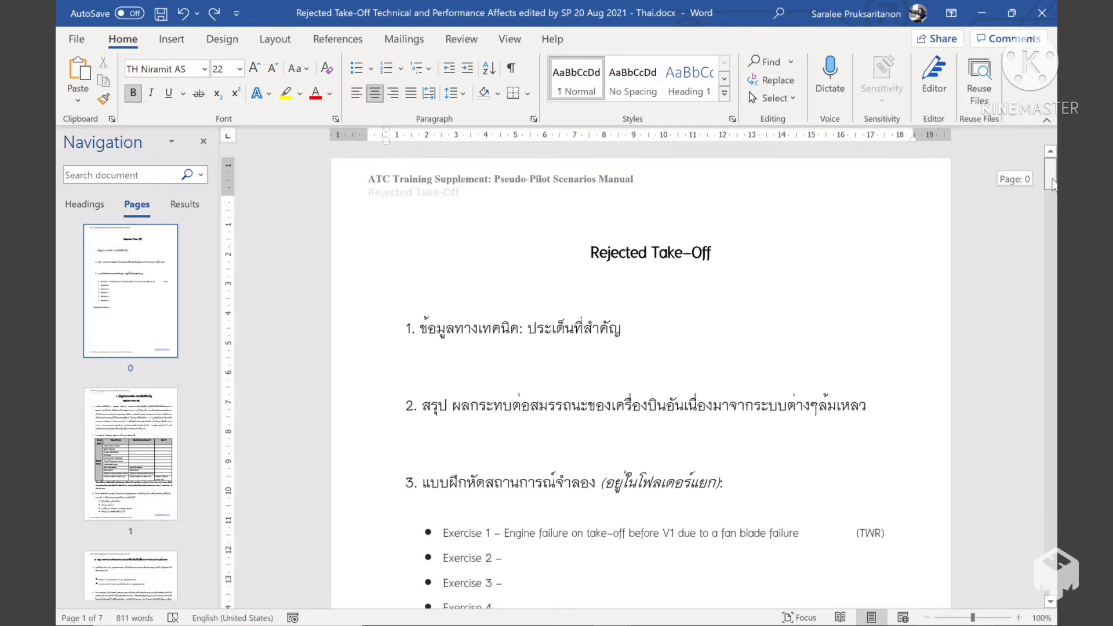
pyautogui.moveTo(1051, 182); pyautogui.dragTo(1045, 431)
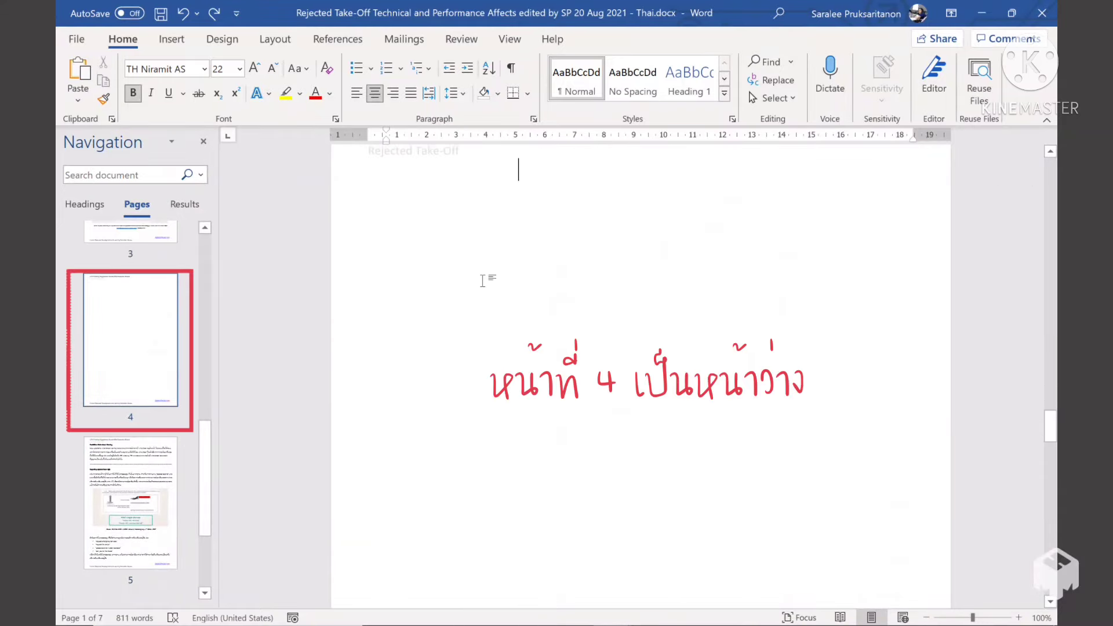
pyautogui.click(434, 266)
pyautogui.click(354, 181)
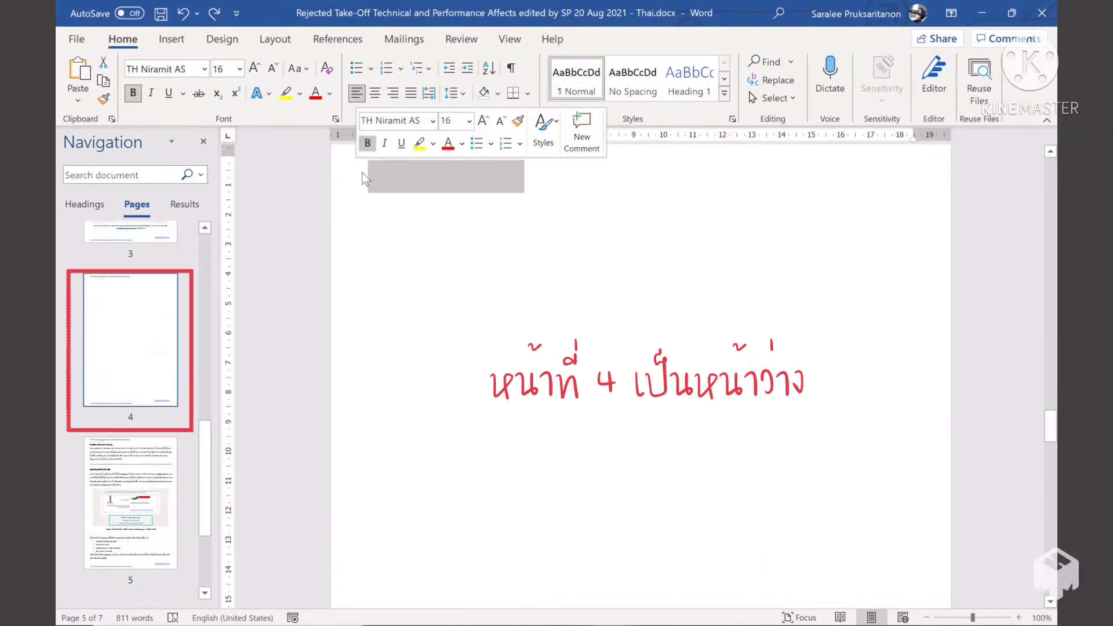
pyautogui.click(373, 182)
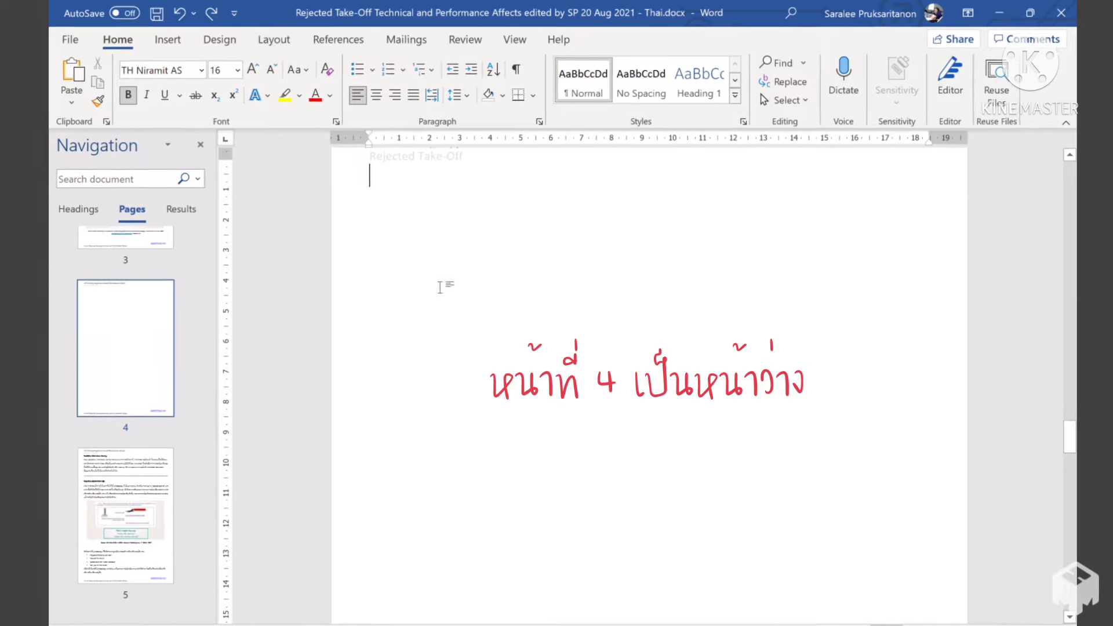
pyautogui.scroll(2, 415, 265)
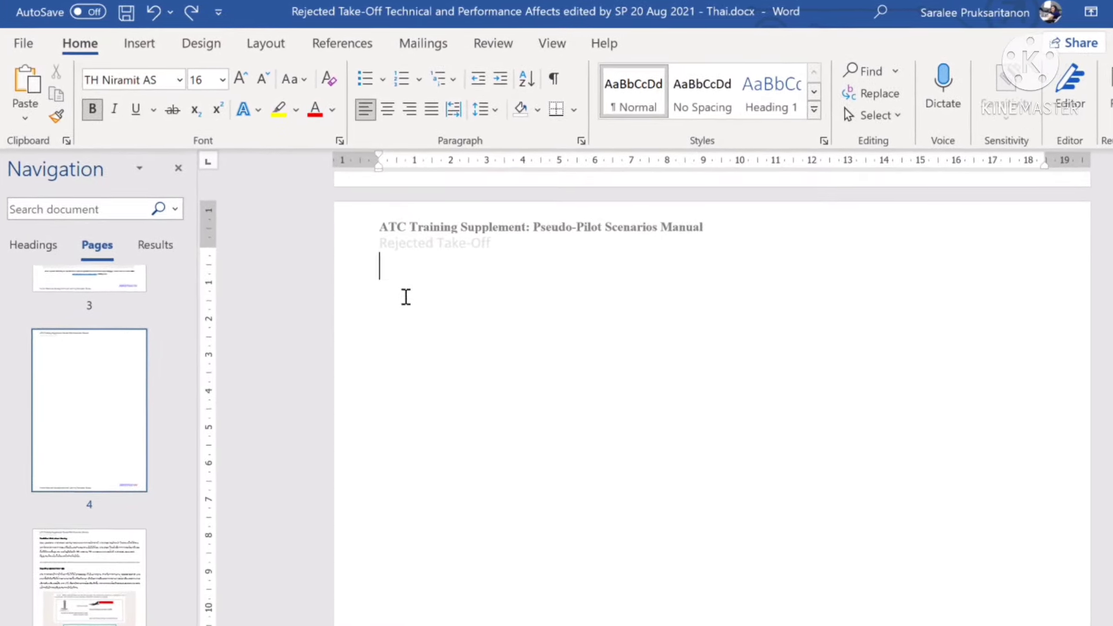
# Delete blank page 4 with Backspace from its empty line.
pyautogui.click(384, 267)
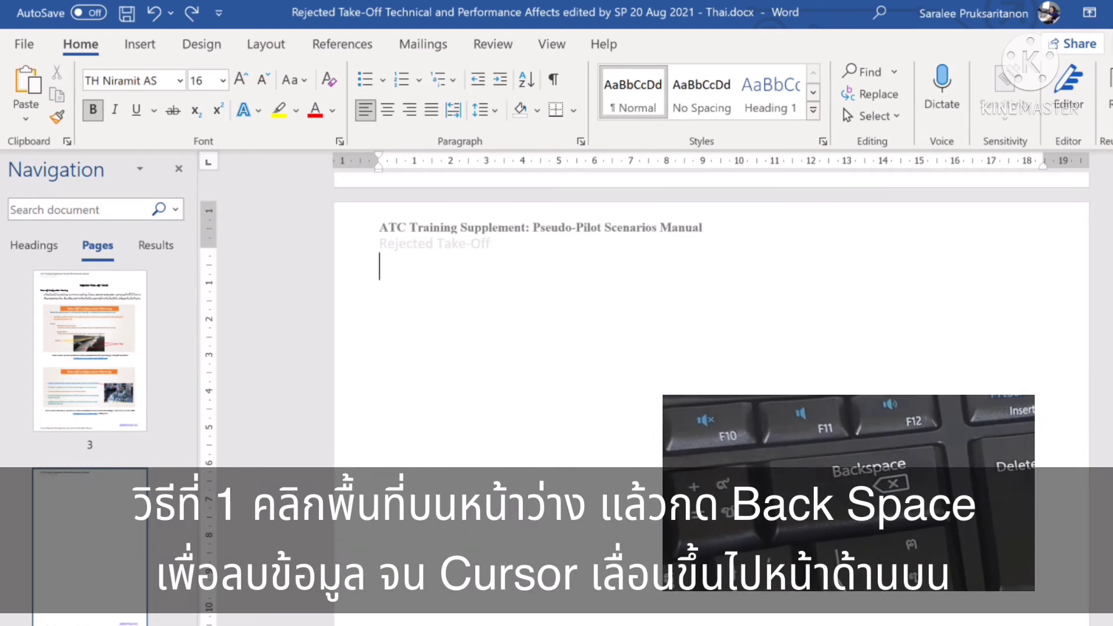
pyautogui.press('BackSpace')
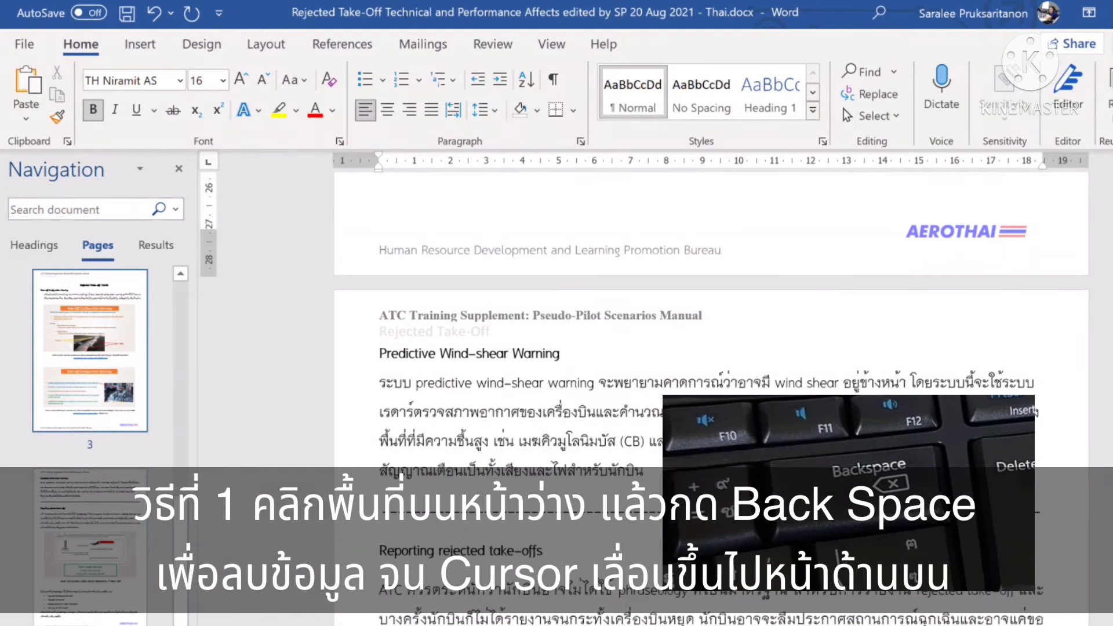
pyautogui.press('BackSpace')
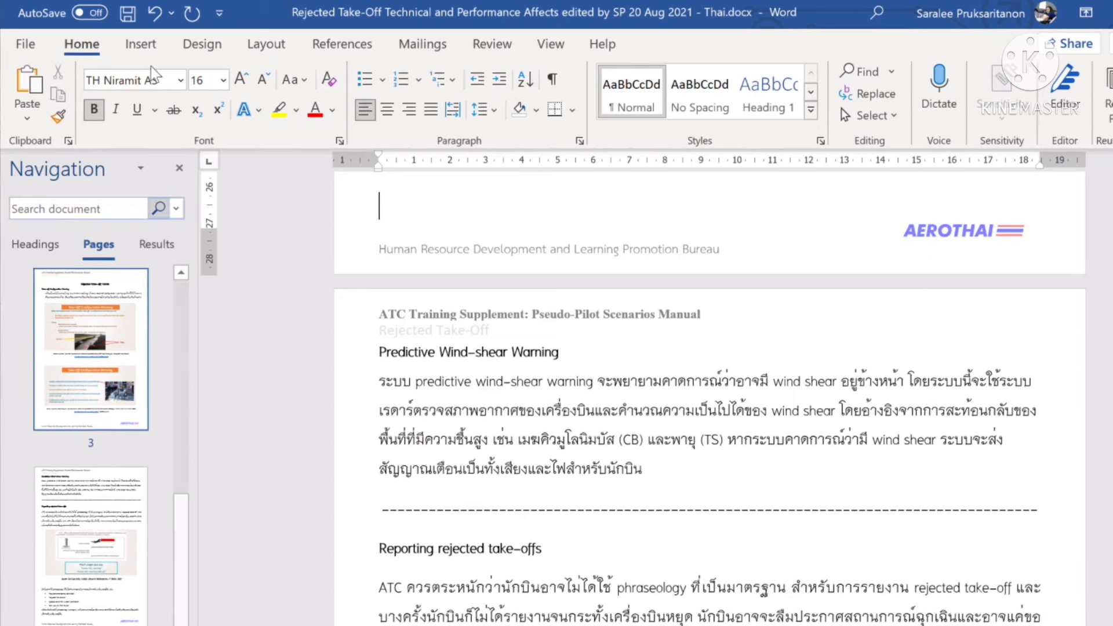
pyautogui.moveTo(181, 521)
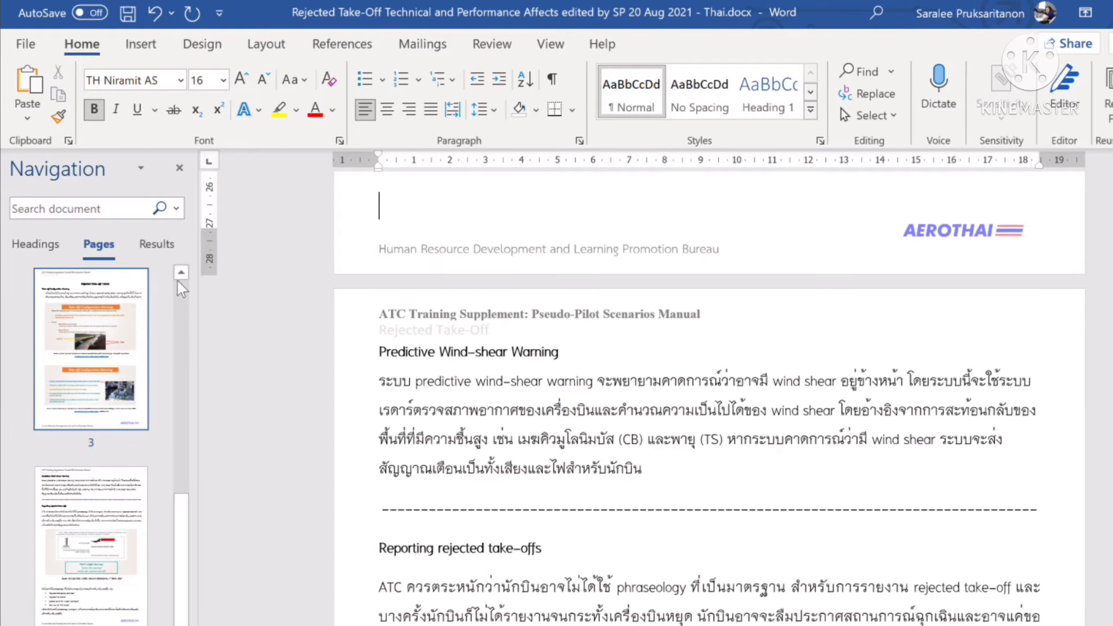
pyautogui.moveTo(186, 520); pyautogui.dragTo(177, 574)
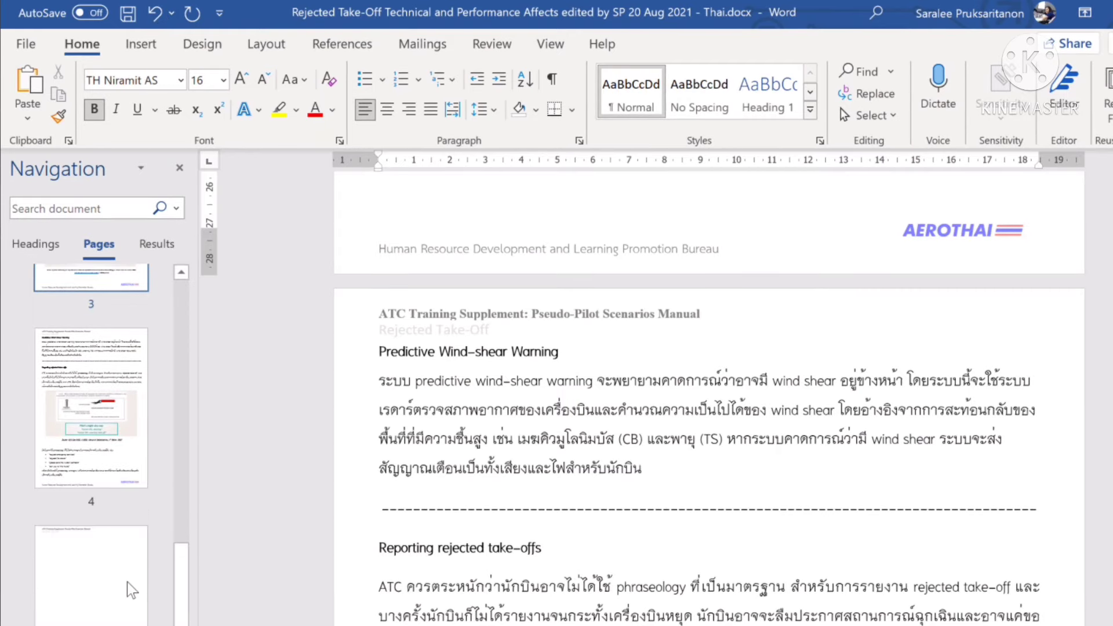
# Go to the empty page after the fire-service phraseology note and place the insertion point there.
pyautogui.click(91, 571)
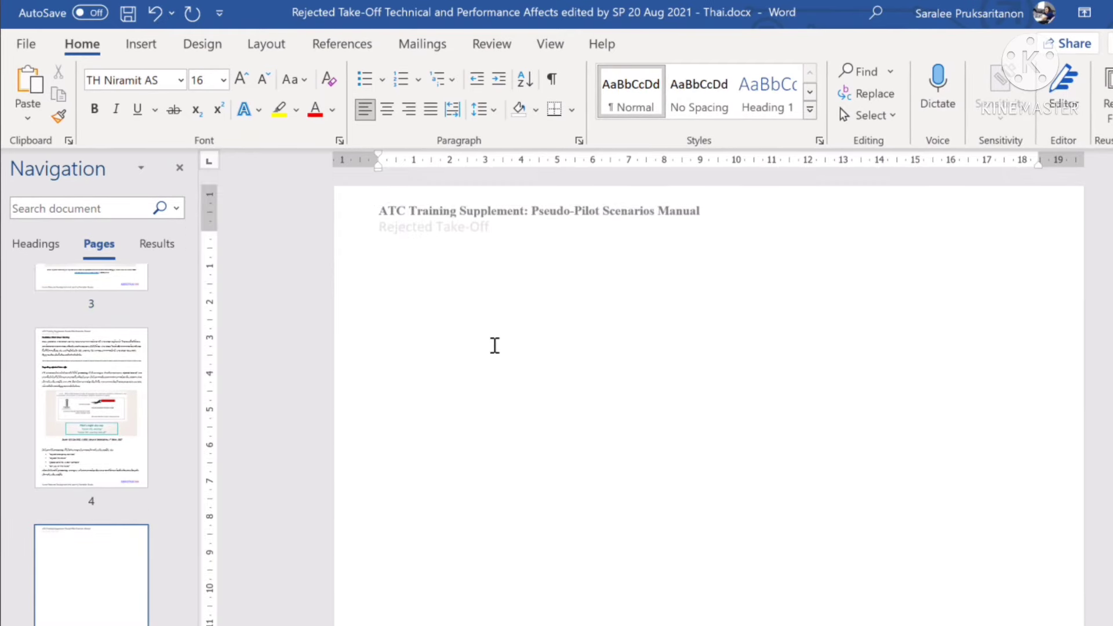
pyautogui.scroll(3, 494, 345)
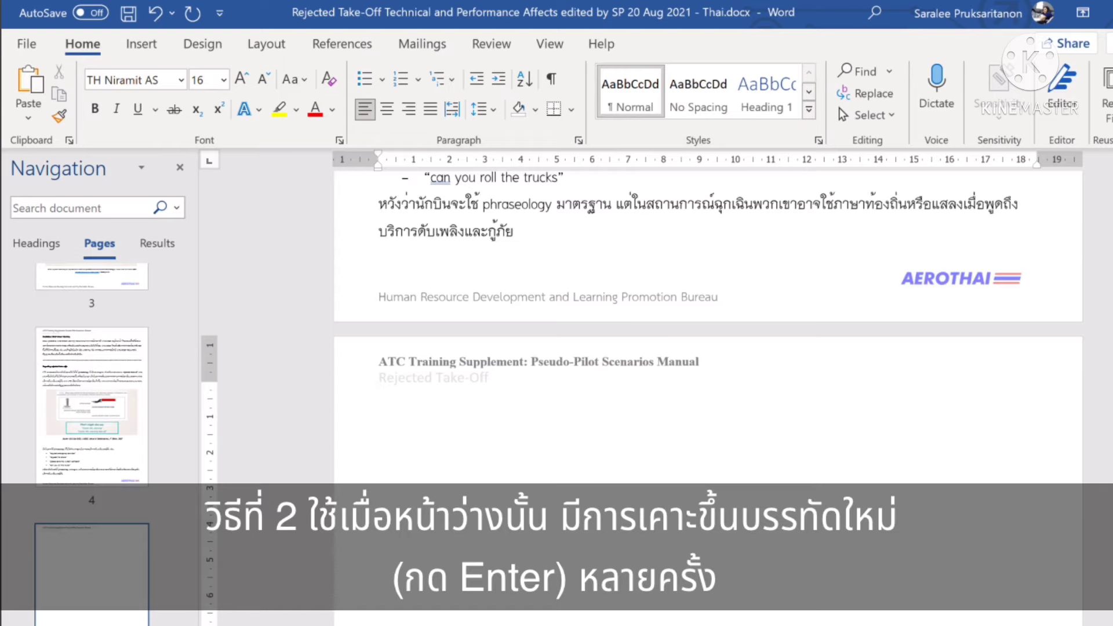
pyautogui.click(379, 259)
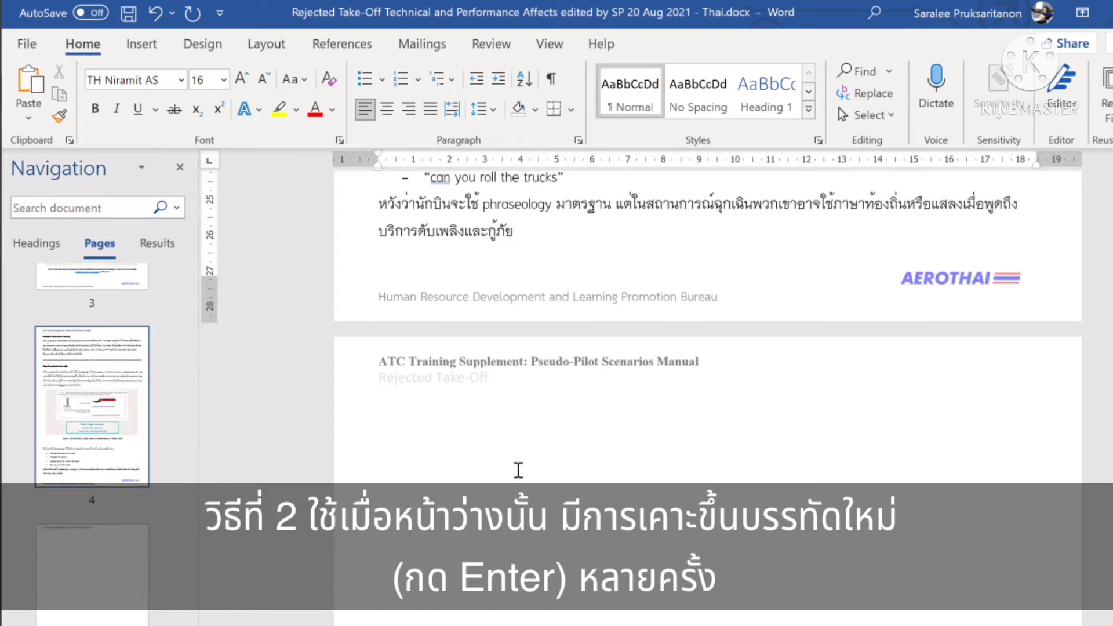
pyautogui.click(455, 431)
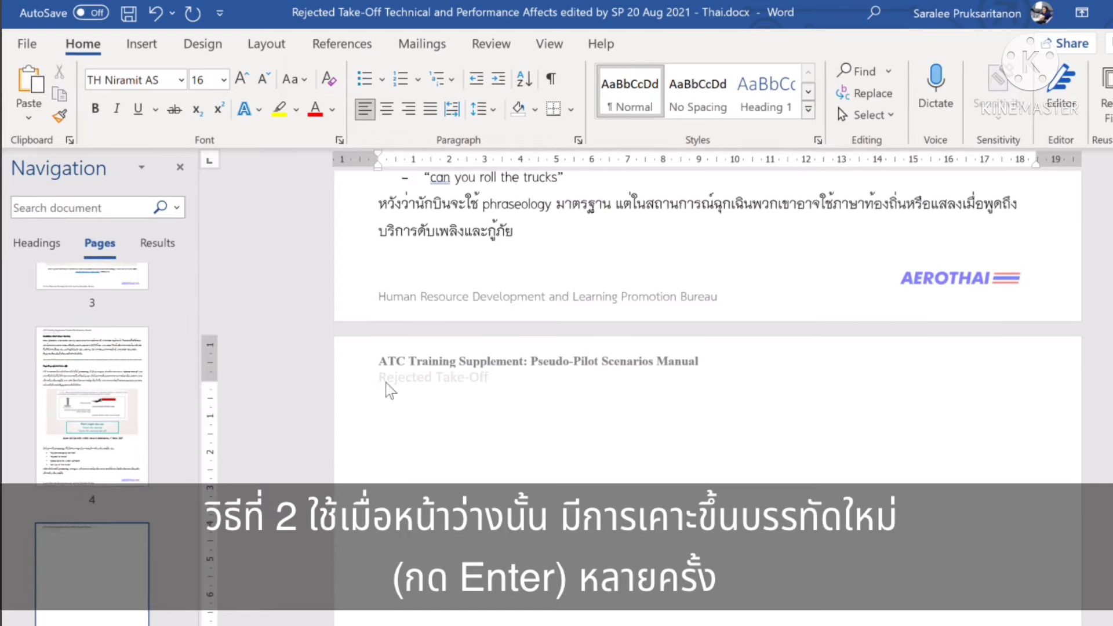
pyautogui.press('BackSpace')
pyautogui.click(411, 400)
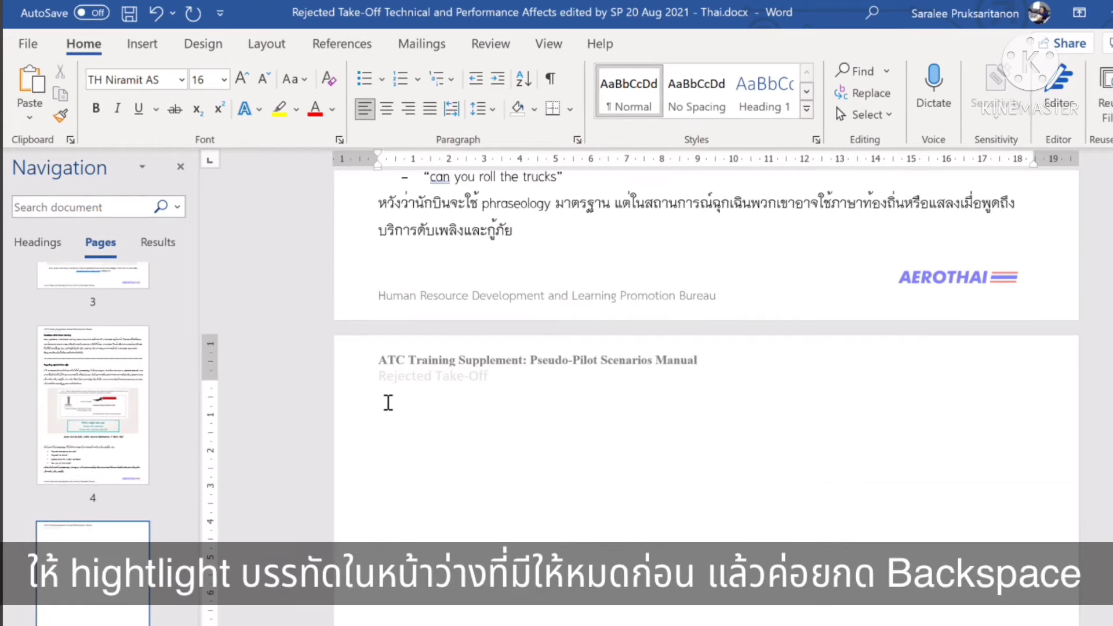
# Select the empty lines below the running header and delete them with Backspace.
pyautogui.moveTo(382, 397)
pyautogui.mouseDown()
pyautogui.moveTo(616, 575)
pyautogui.moveTo(642, 562)
pyautogui.mouseUp()
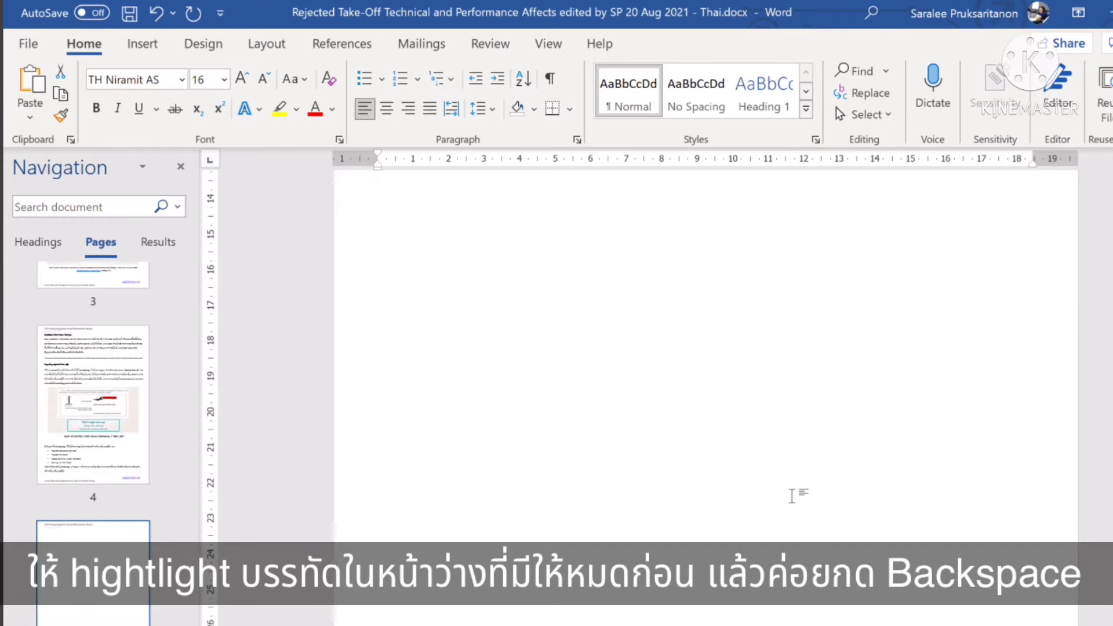
pyautogui.scroll(2, 787, 446)
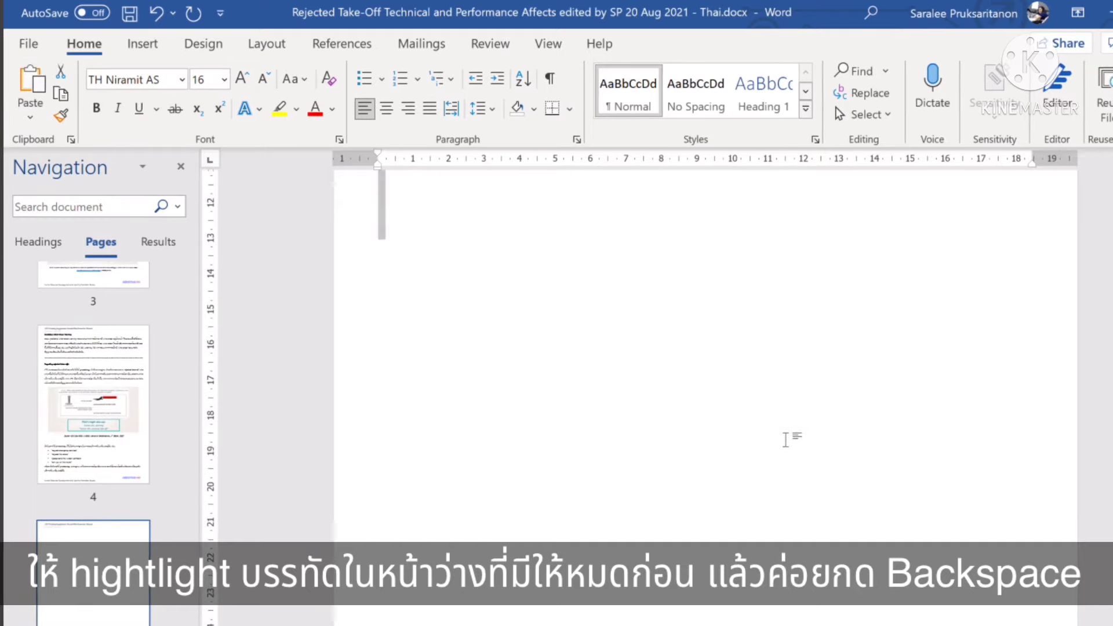
pyautogui.scroll(2, 786, 440)
pyautogui.scroll(2, 788, 431)
pyautogui.scroll(1, 782, 420)
pyautogui.scroll(3, 766, 397)
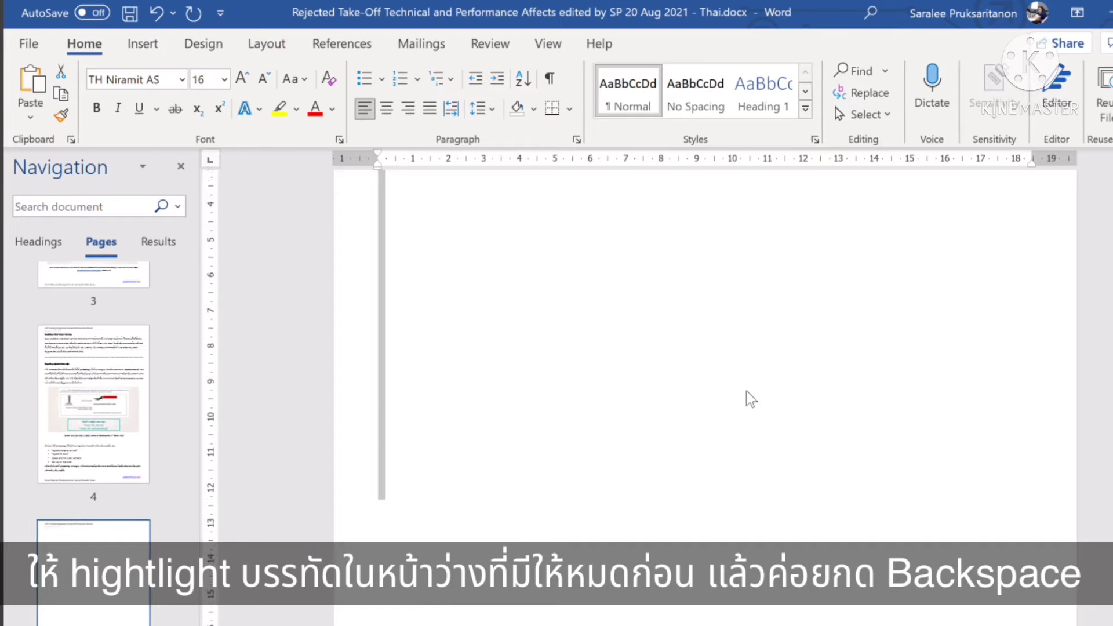
pyautogui.scroll(3, 743, 387)
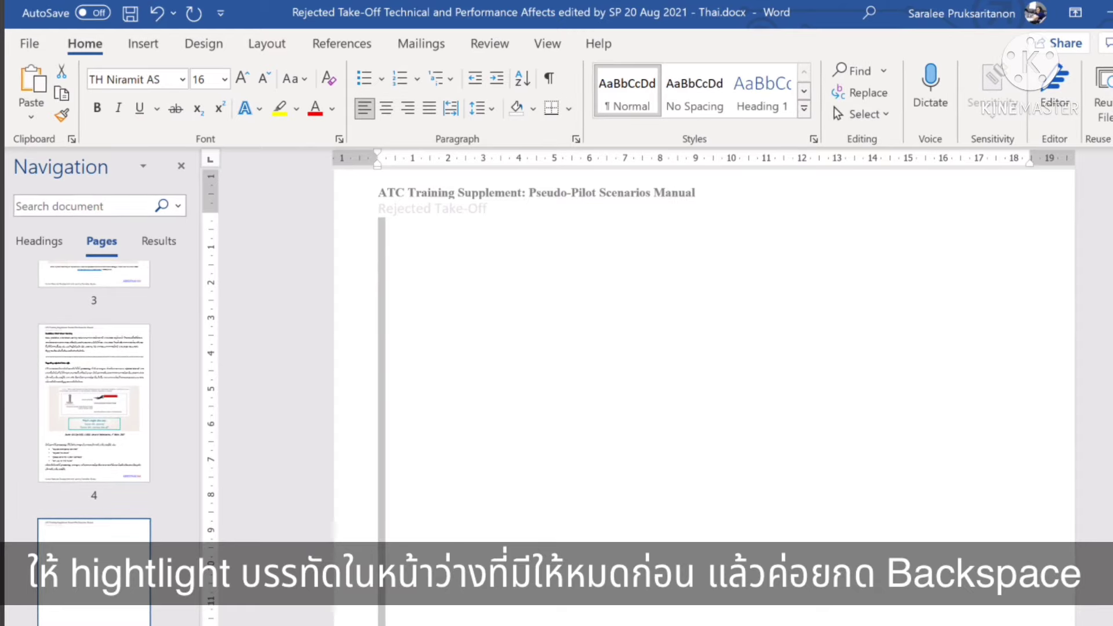
pyautogui.press('BackSpace')
pyautogui.scroll(1, 526, 405)
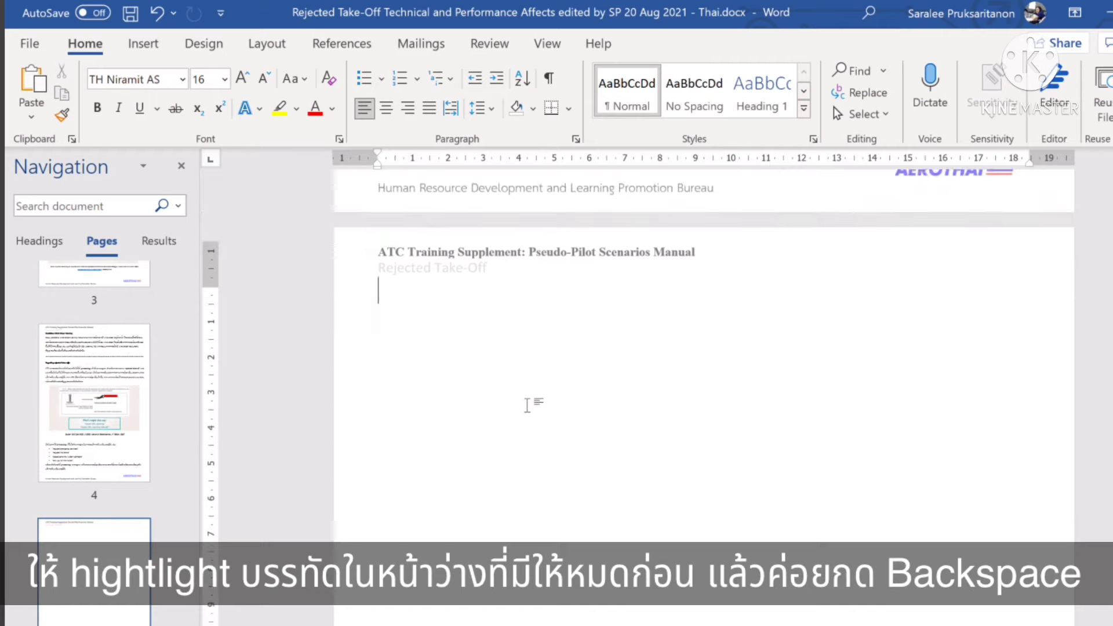
pyautogui.scroll(2, 527, 405)
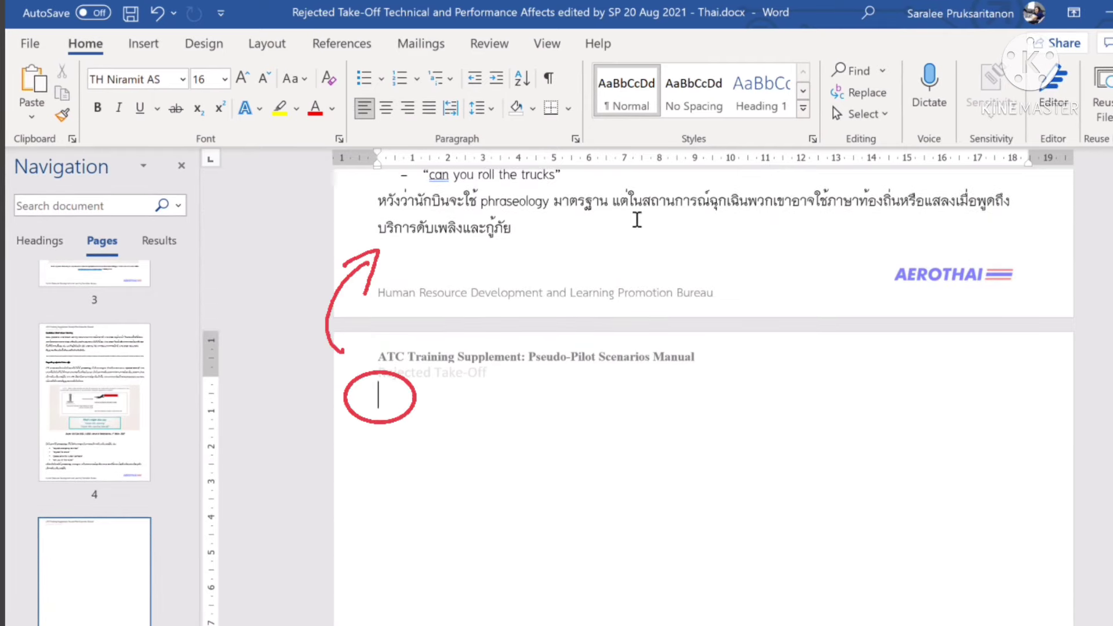
# Press Backspace on the last empty line to join it to the end of page 4.
pyautogui.press('BackSpace')
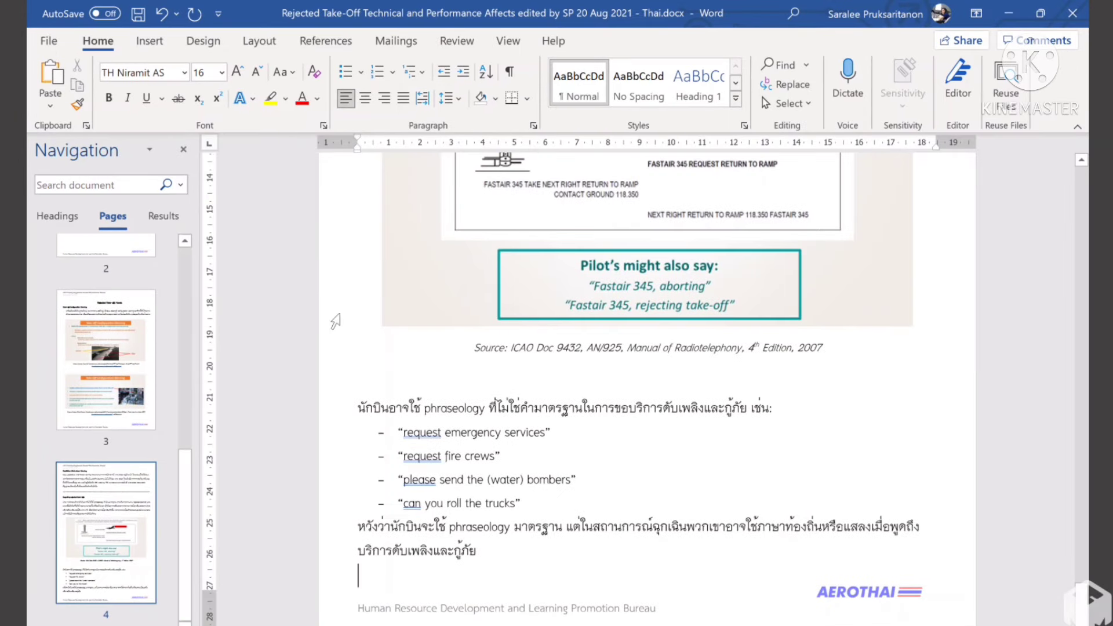